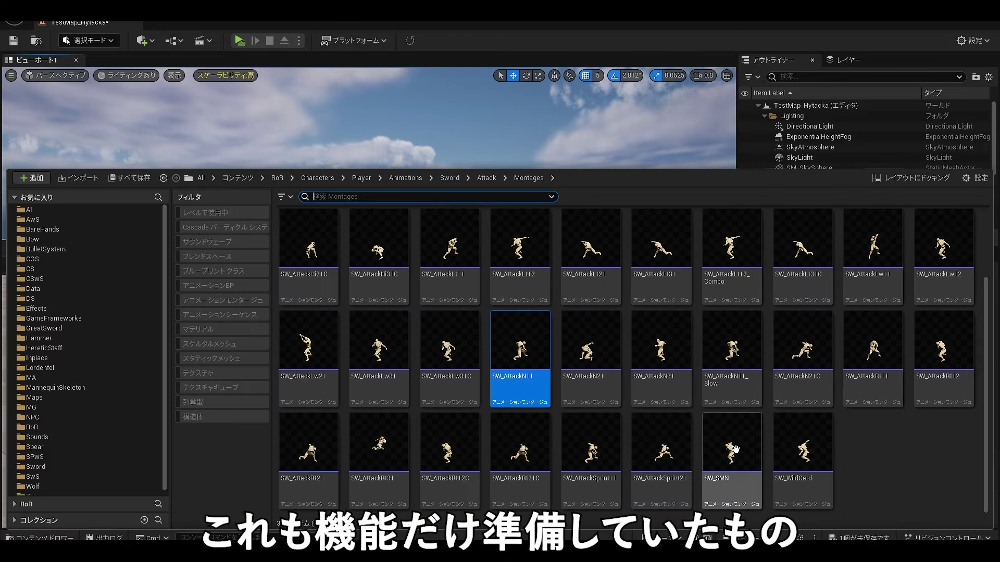
Open SW_AttackN11 and inspect its Noise notify, which has a Loudness of 0.2.
double_click(536, 359)
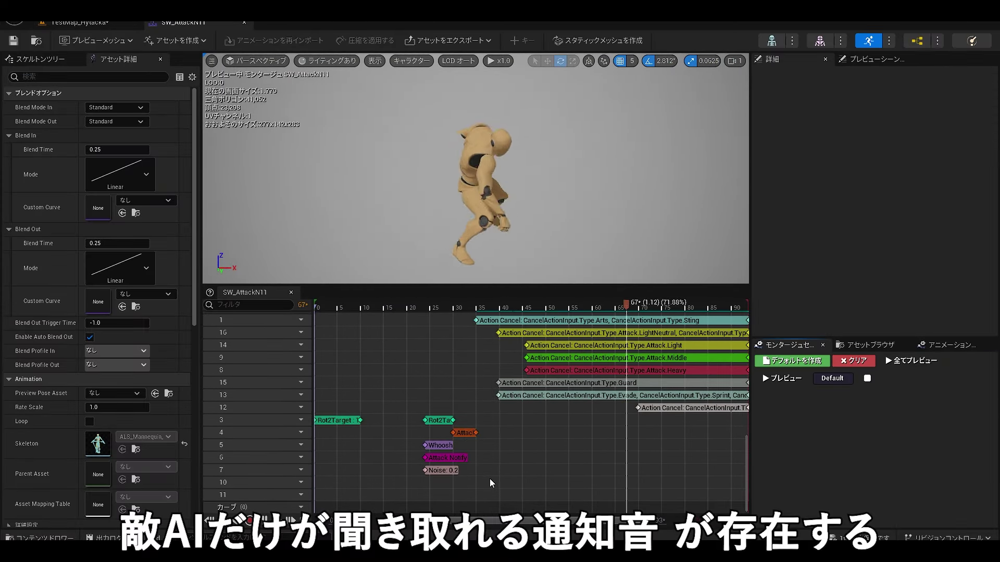
drag(393, 490, 461, 481)
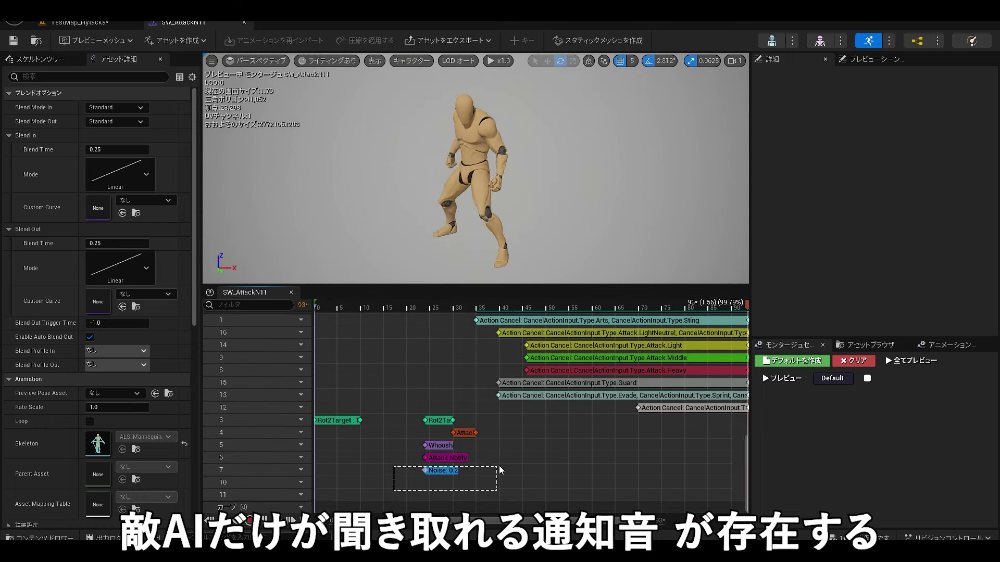
click(442, 470)
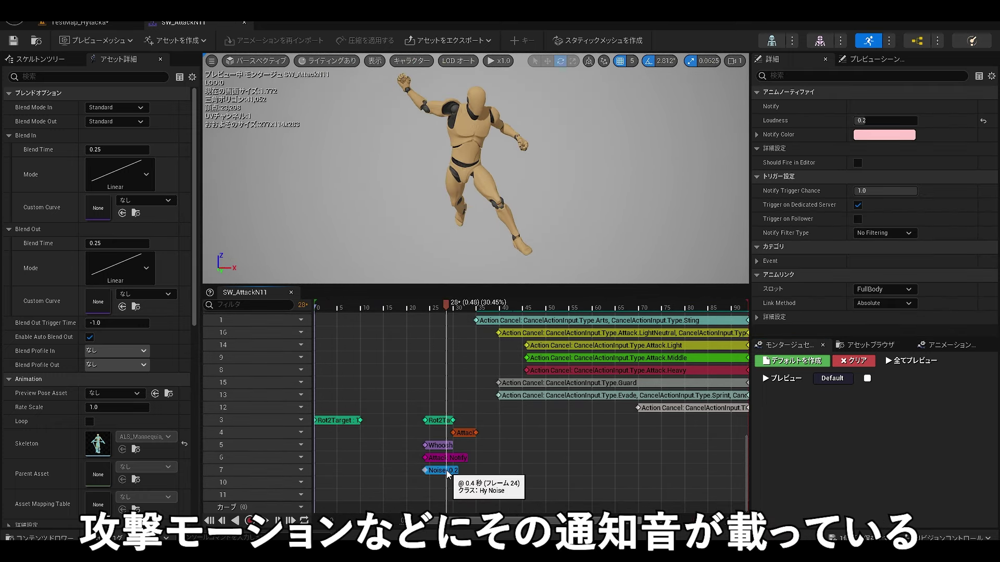
drag(446, 312, 432, 311)
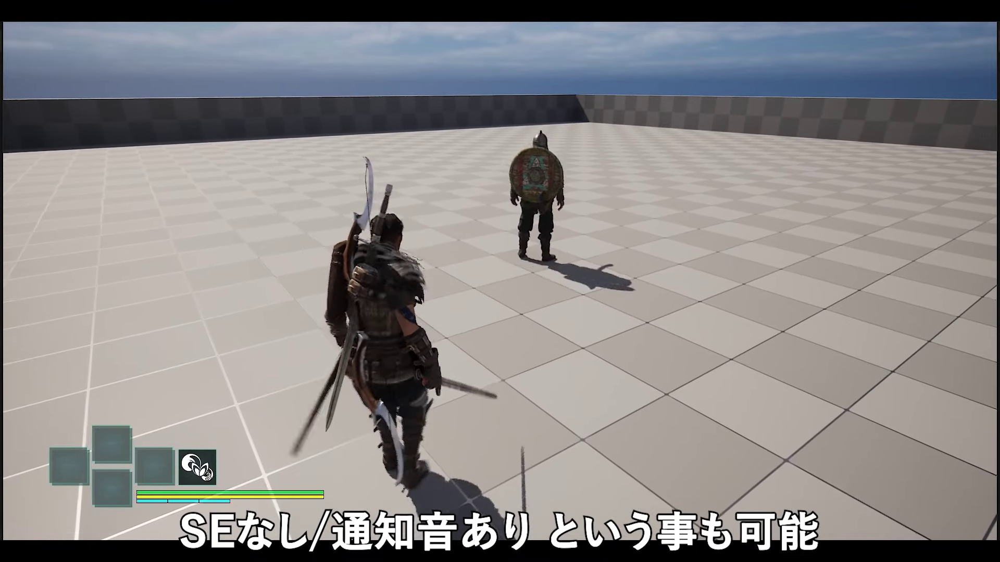
Lock on to the shield-bearing enemy while play-testing.
key(Tab)
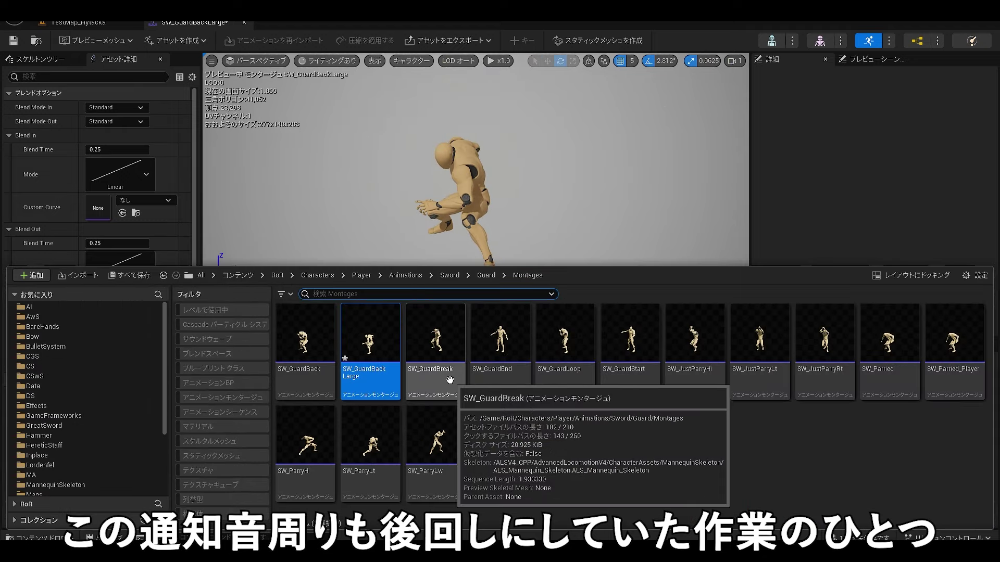
Check SW_GuardBreak's Noise notify, then paste a Noise 0.2 notify into SW_JustParryHi.
double_click(450, 380)
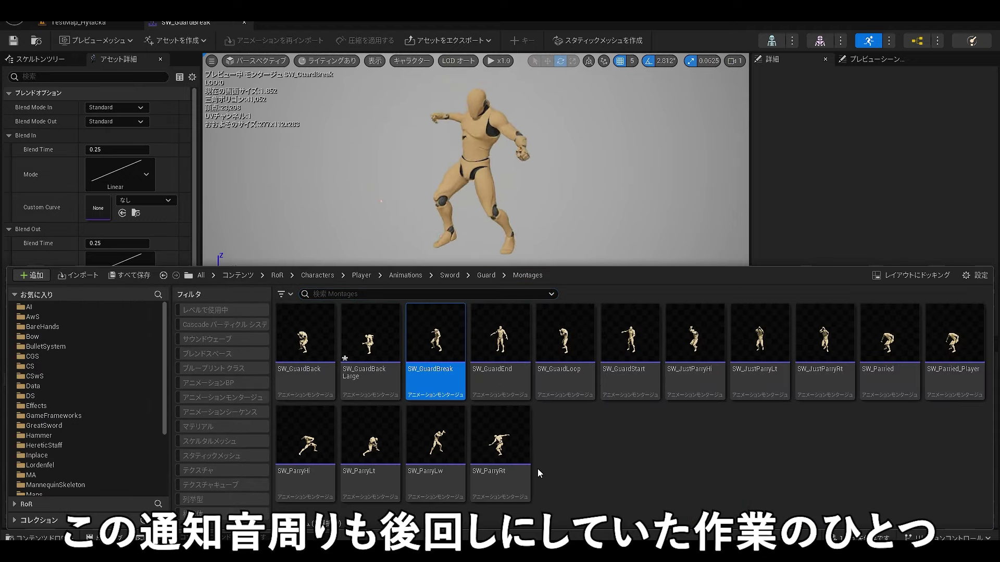
click(352, 455)
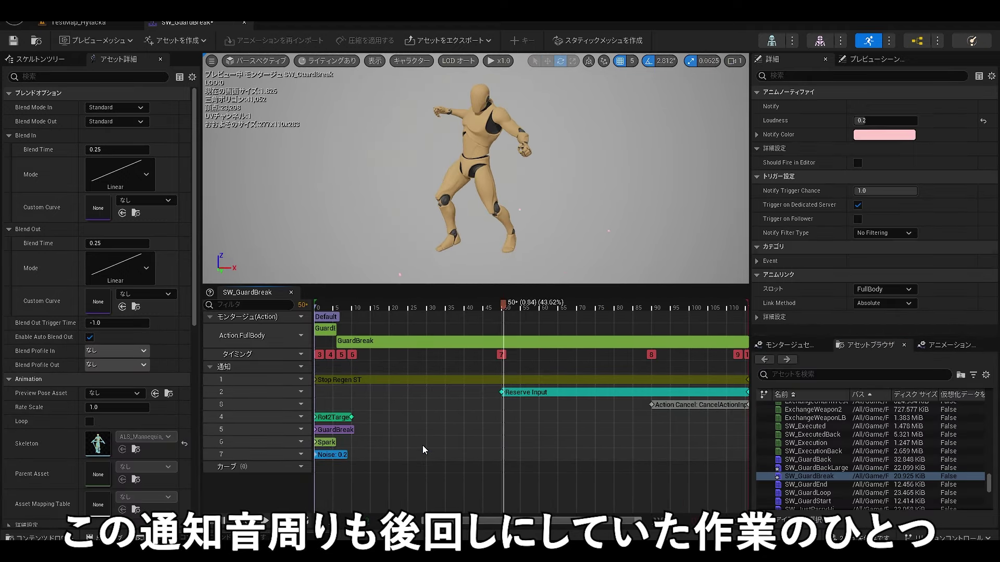
key(ctrl+space)
double_click(694, 385)
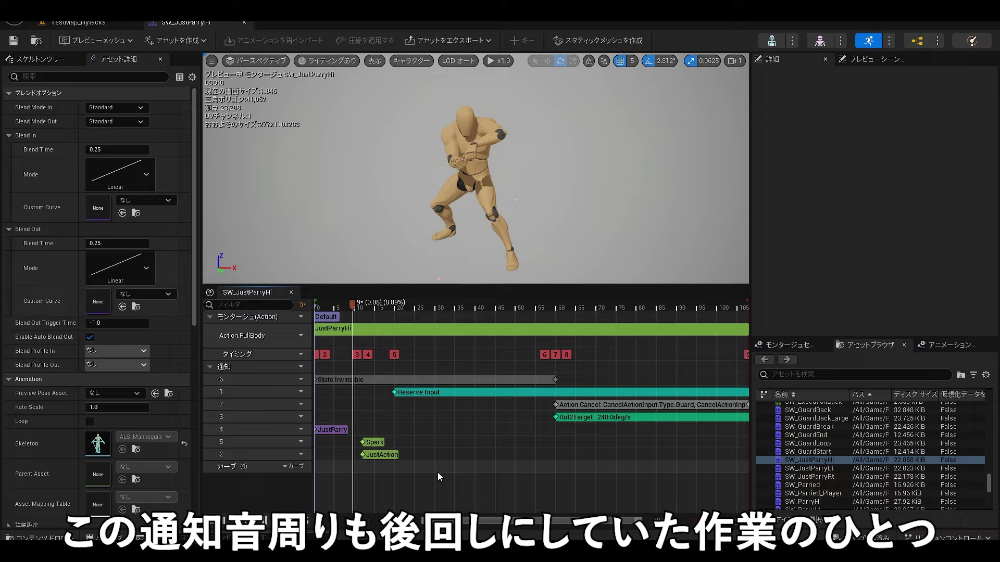
right_click(401, 467)
click(432, 453)
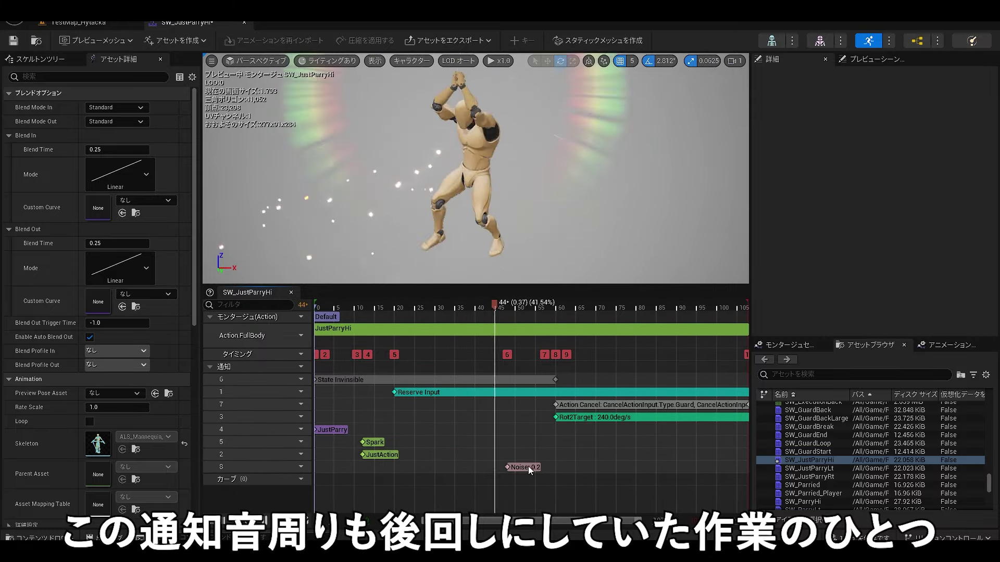
Paste a Noise 0.2 notify onto track 8 of SW_JustParryLt.
key(ctrl+space)
double_click(760, 364)
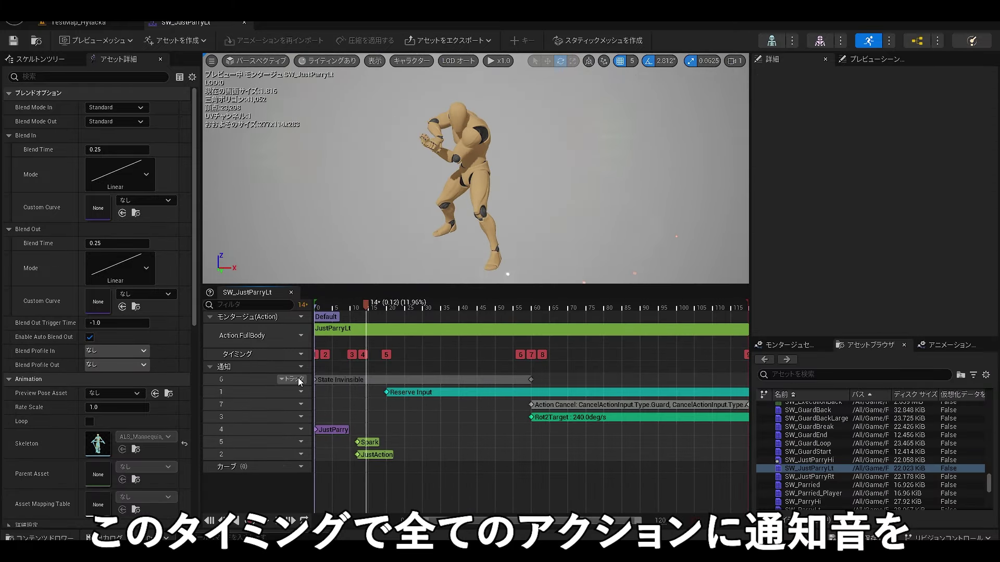
right_click(465, 386)
click(521, 458)
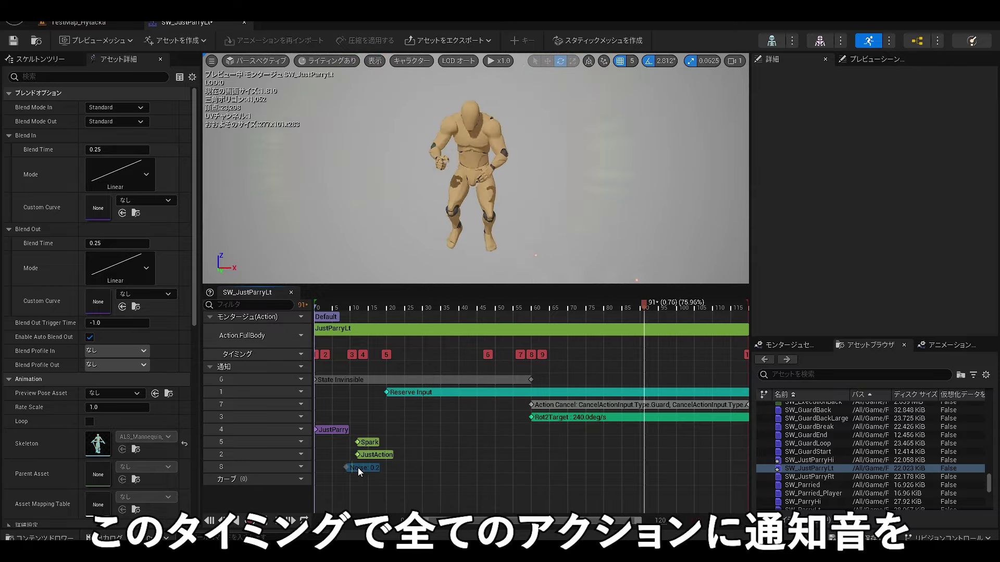
Paste a Noise 0.2 notify into SW_JustParryRt and move it near the montage start.
key(ctrl+space)
double_click(824, 339)
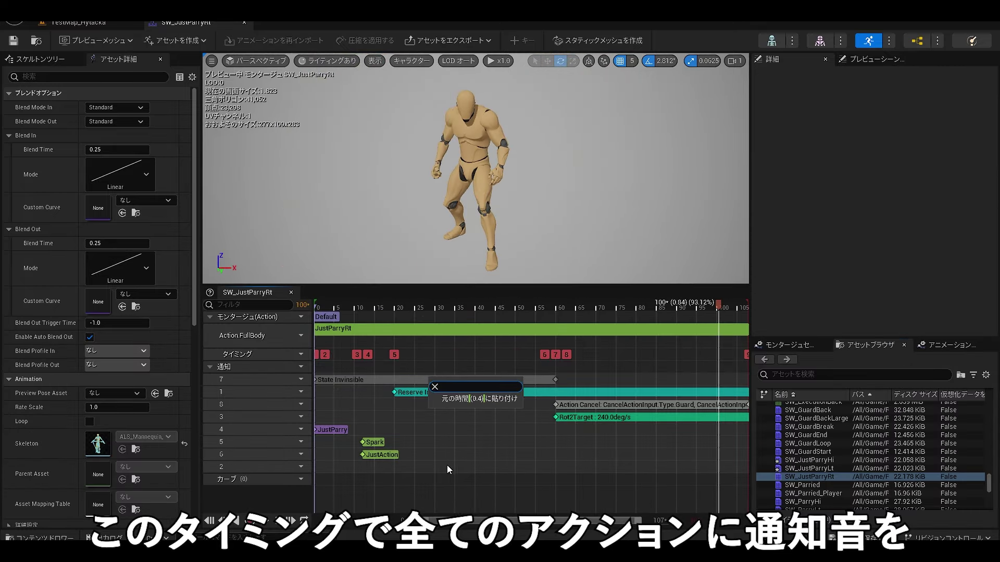
key(ctrl+space)
Open the next parry montage, SW_ParryHi, from the content browser.
key(ctrl+space)
right_click(500, 464)
click(521, 458)
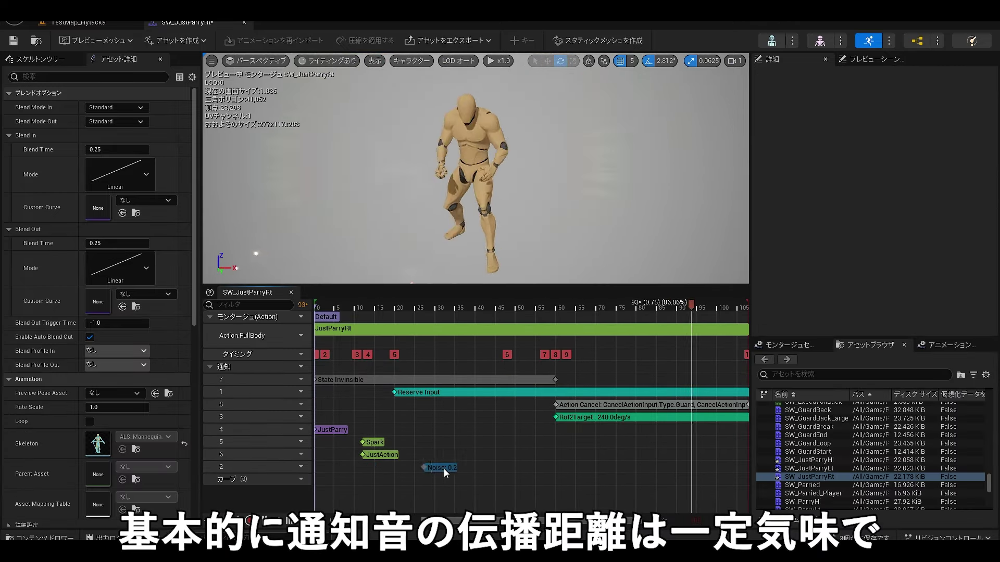
drag(443, 469, 351, 472)
key(ctrl+space)
double_click(935, 376)
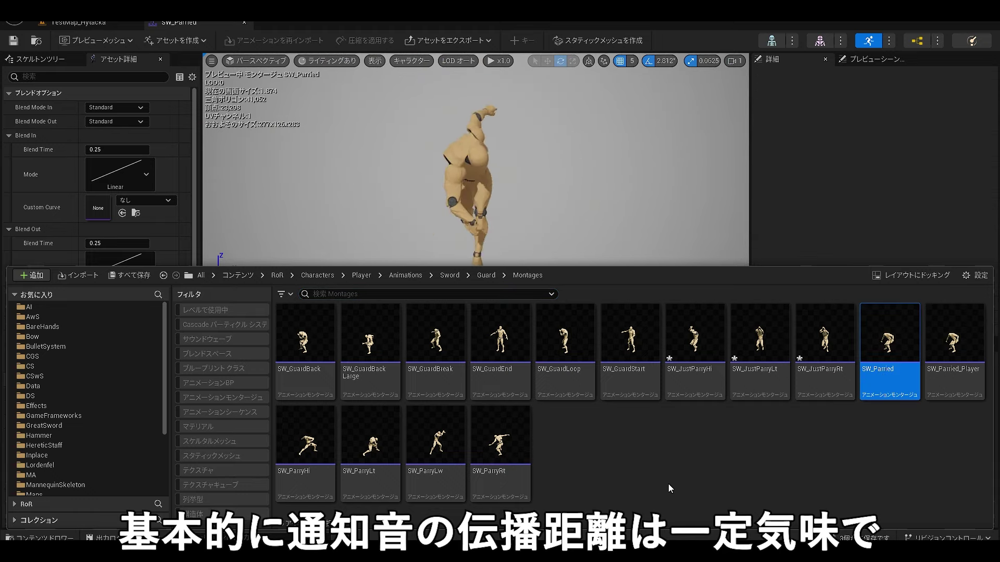
key(ctrl+space)
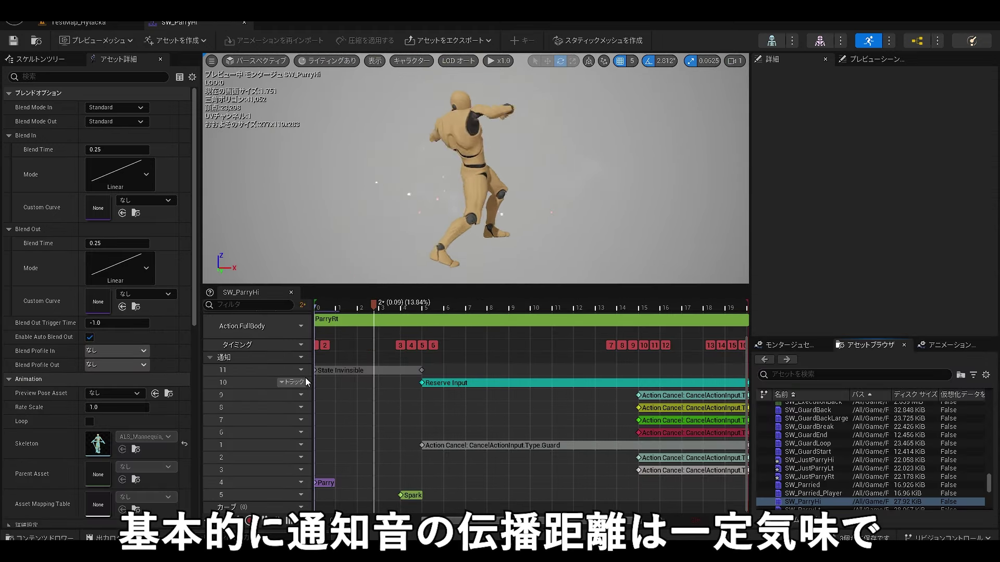
Paste a Noise 0.2 notify into JumpFd and move it to the jump takeoff.
right_click(348, 329)
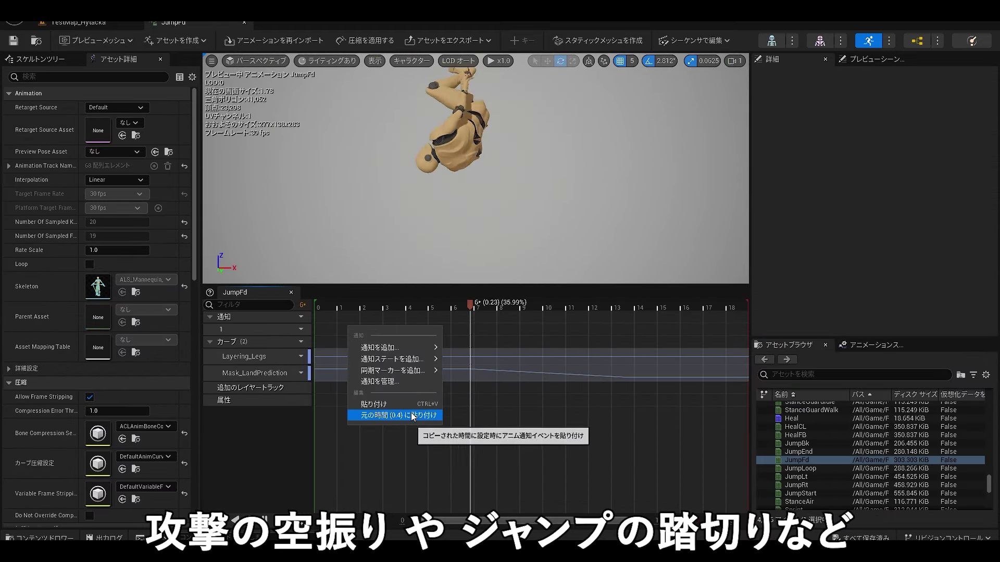
click(396, 409)
drag(600, 330, 390, 331)
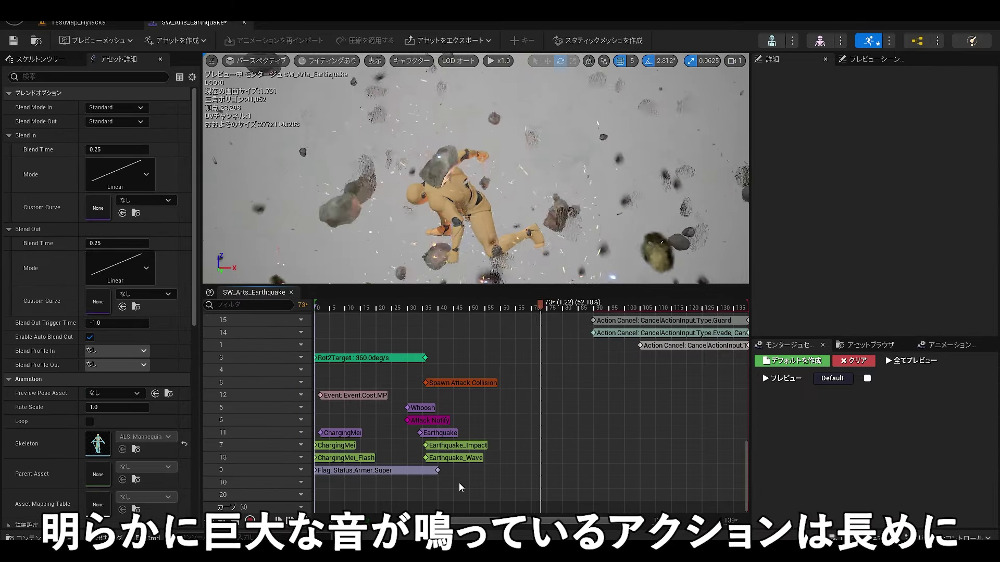
drag(479, 484, 438, 483)
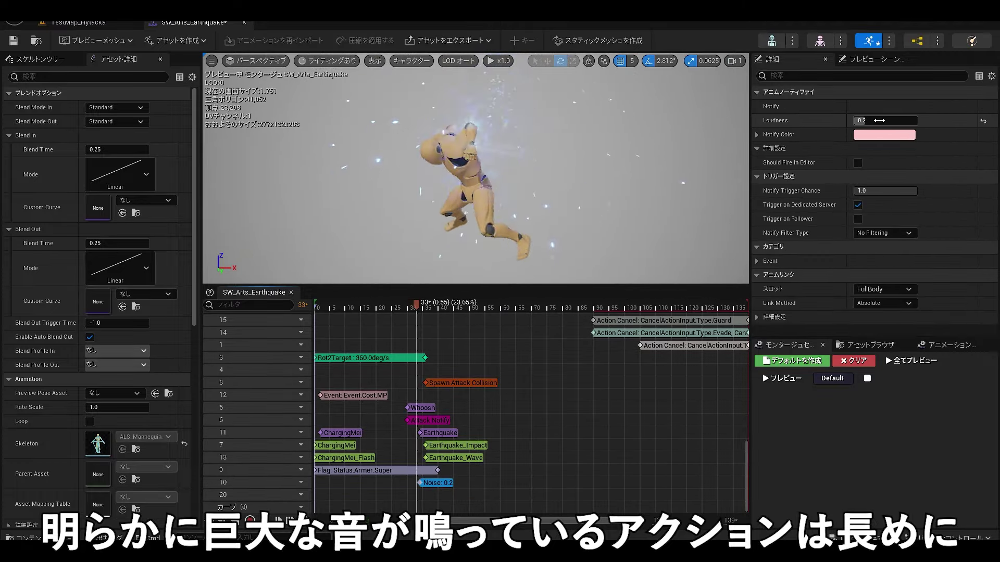
Set SW_Arts_Earthquake's Noise Loudness to 0.5 and move SW_AttackAir11_End's Noise notify to the start.
click(877, 121)
text(0.5)
key(Return)
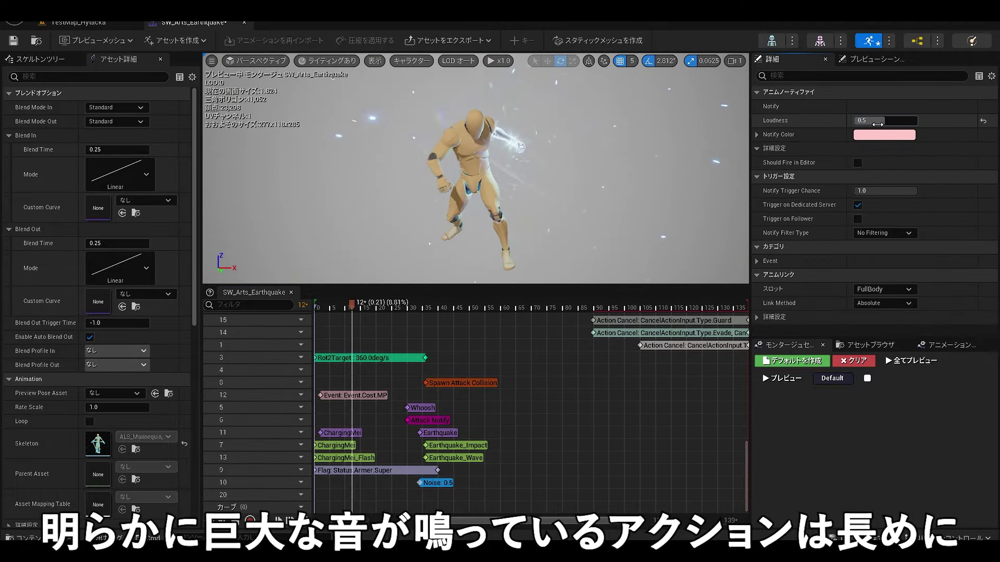
click(529, 489)
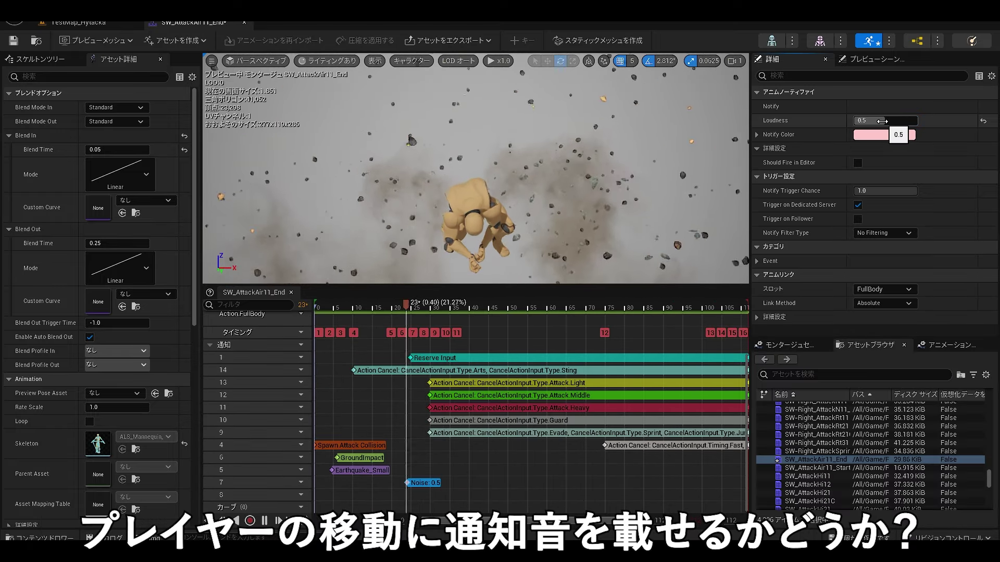
drag(425, 483, 334, 483)
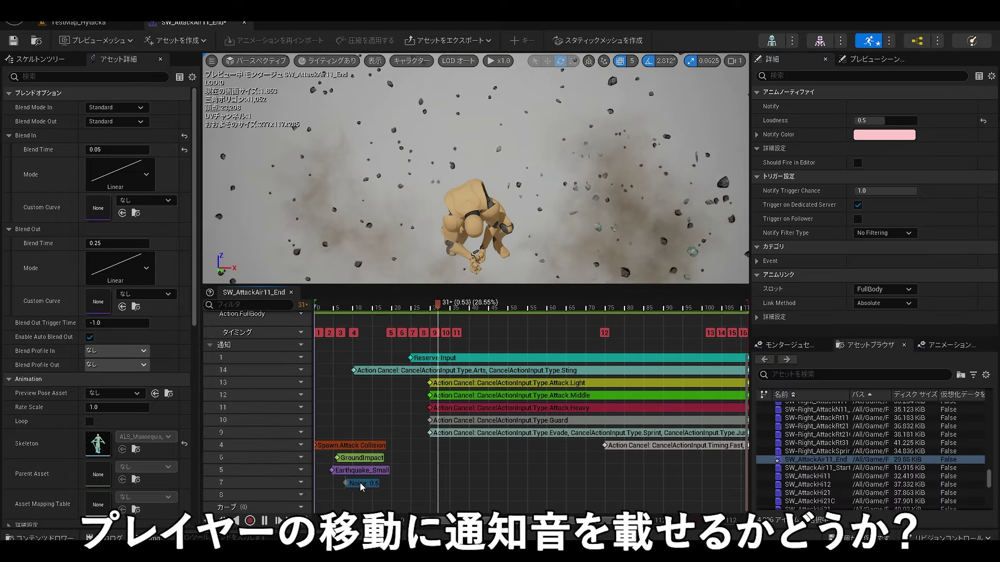
click(446, 479)
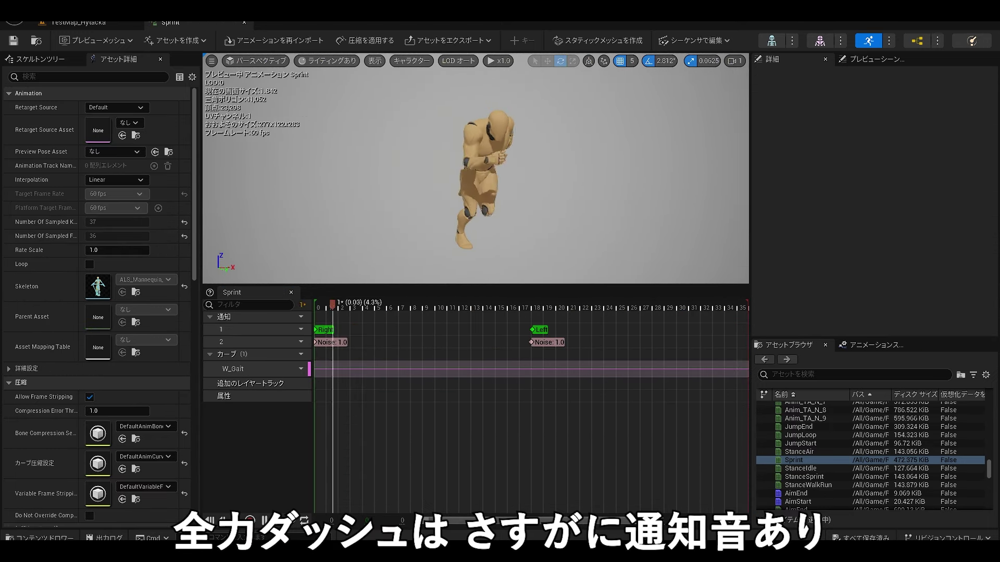